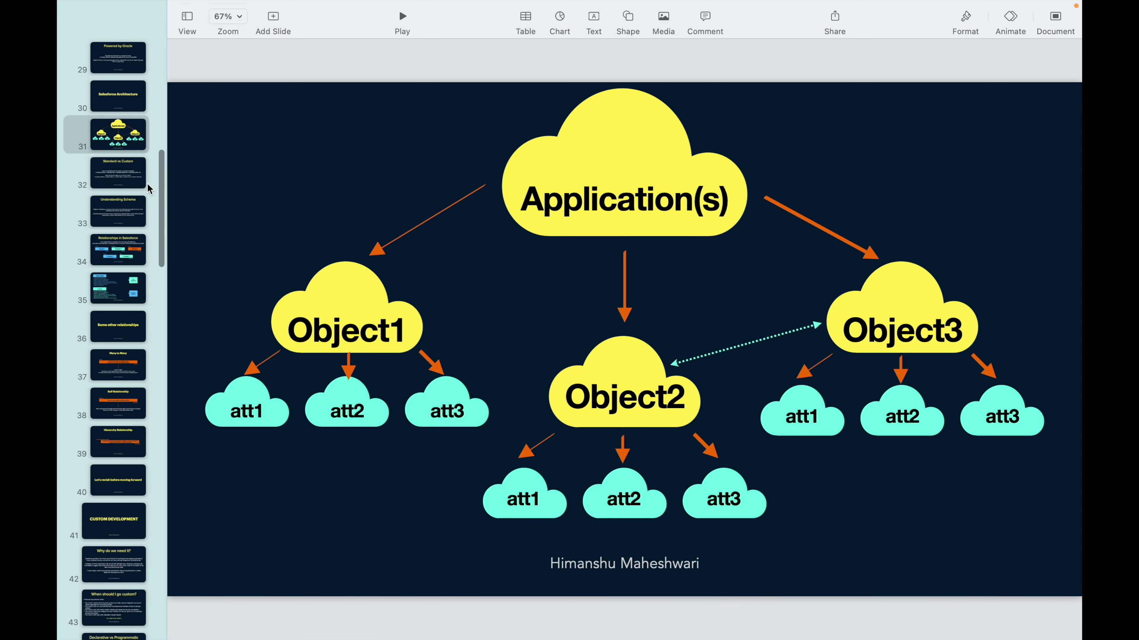
# - Present slide 32, Standard vs Custom, then switch to the Salesforce contact record in Chrome
pyautogui.click(129, 178)
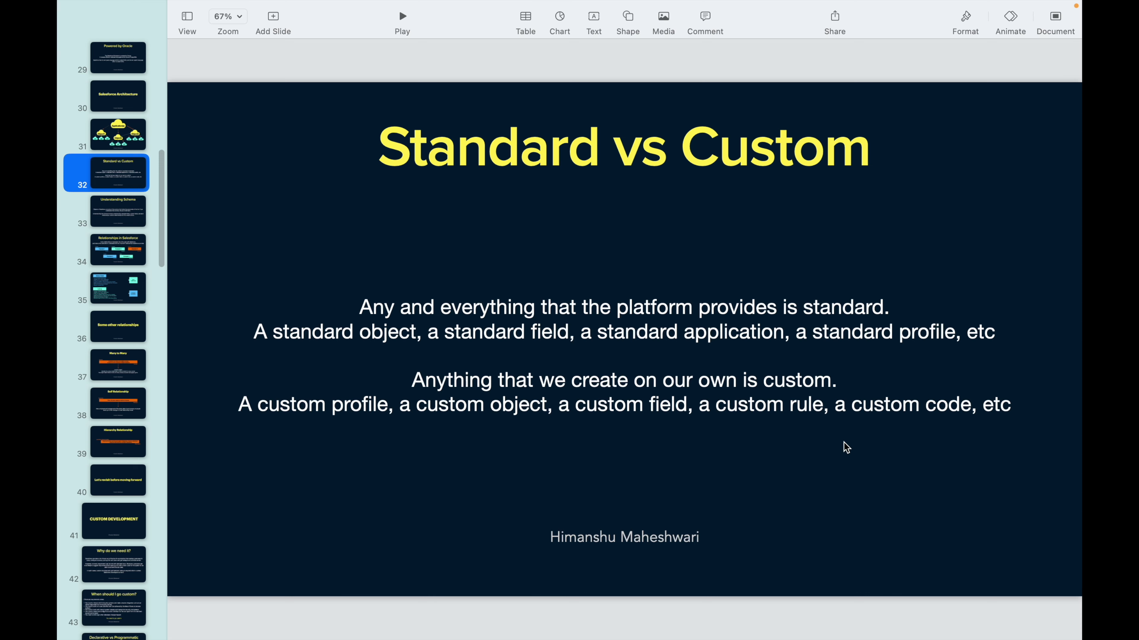
pyautogui.press('super+Tab')
# - Glance over the App Launcher's apps (Service, Community, Sales Console), then go back to the Keynote slide
pyautogui.click(82, 110)
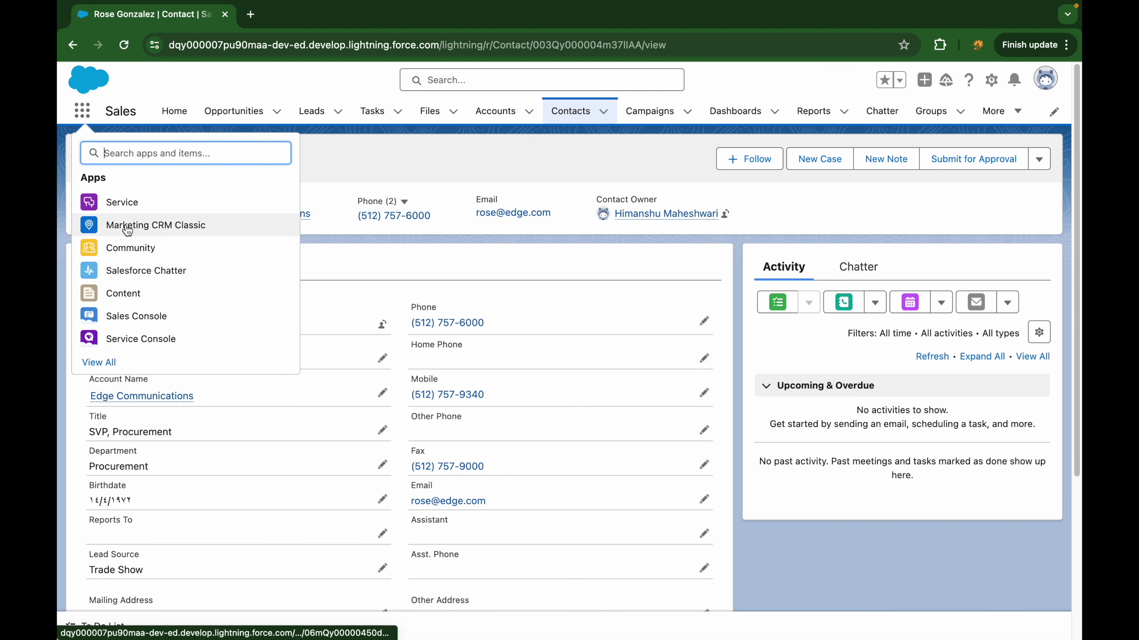
pyautogui.click(371, 156)
pyautogui.hotkey('ctrl', 'Left')
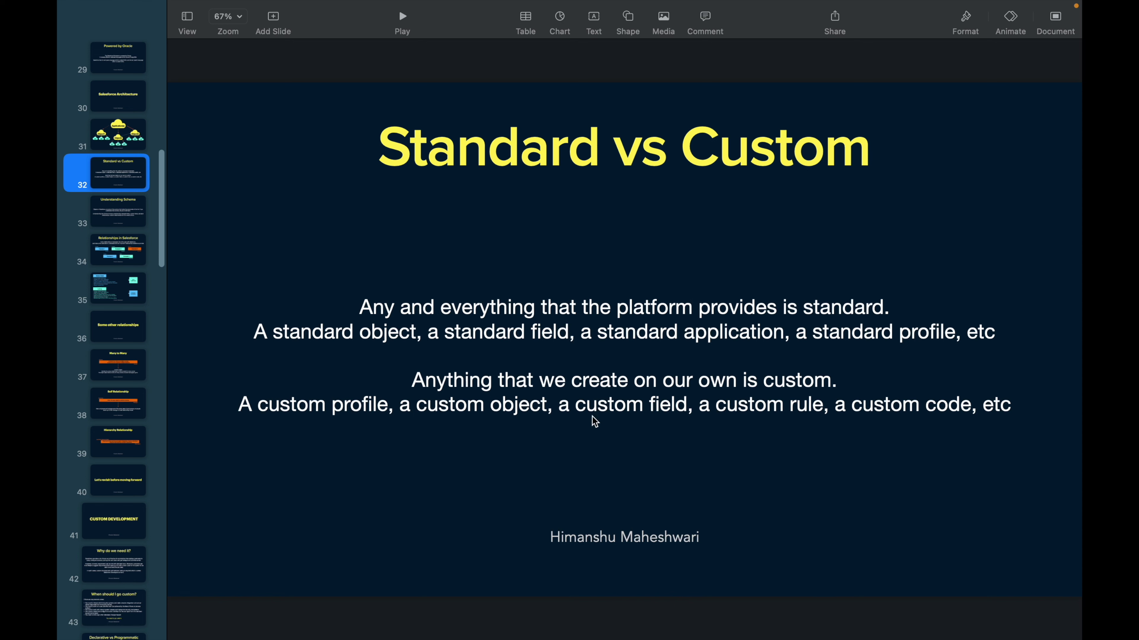
pyautogui.click(474, 439)
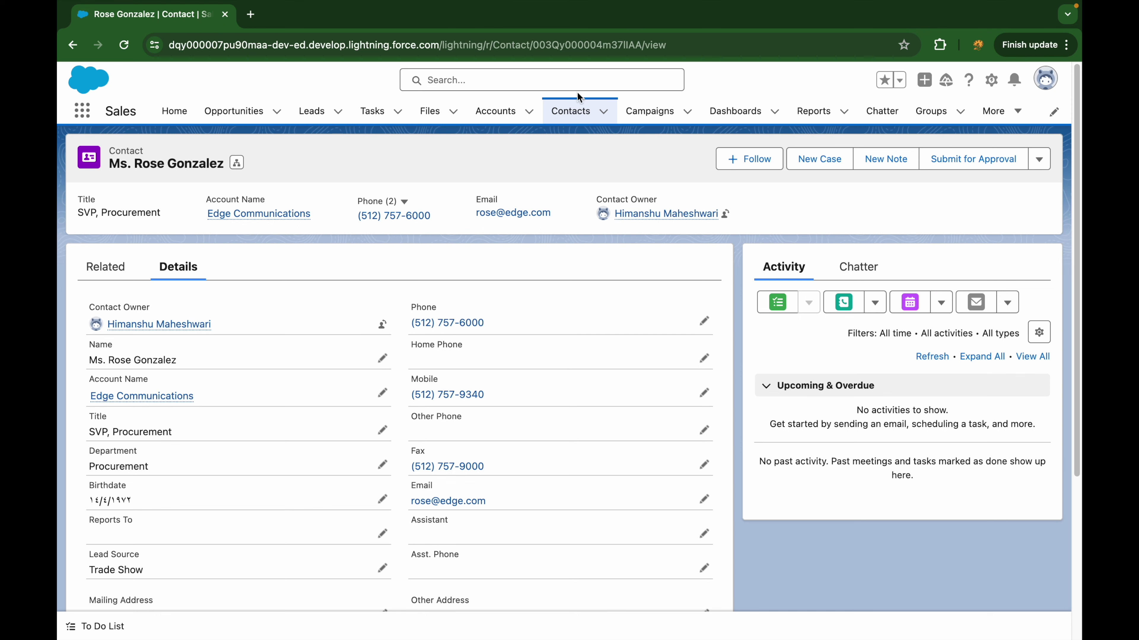
# - Switch Accounts to the All Accounts view (13 accounts) and begin a new list view
pyautogui.click(492, 115)
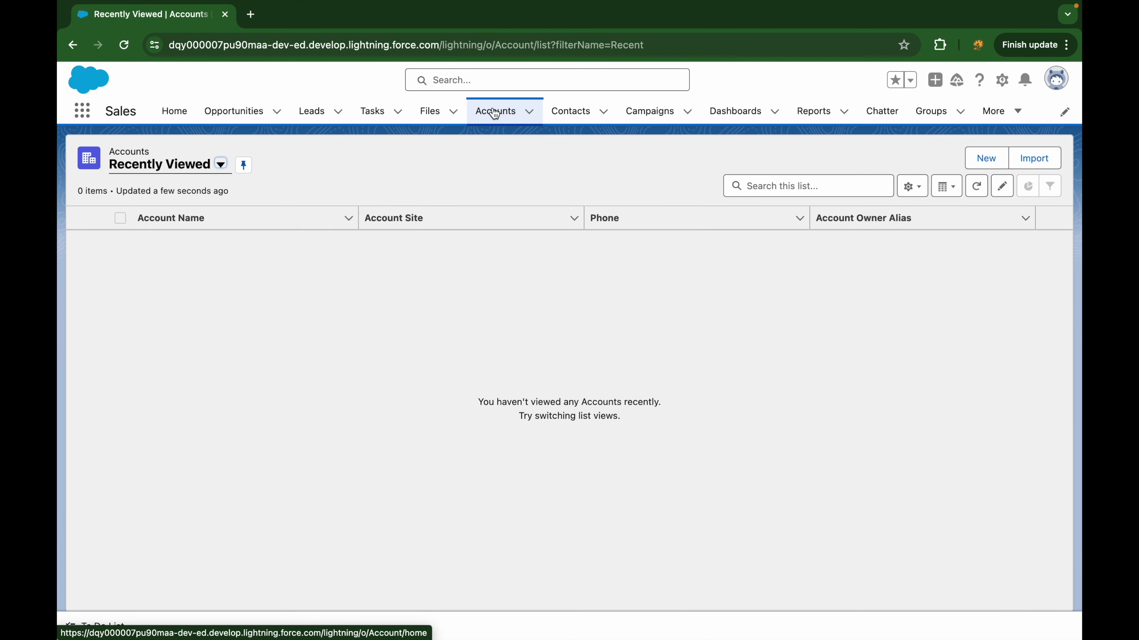
pyautogui.click(220, 164)
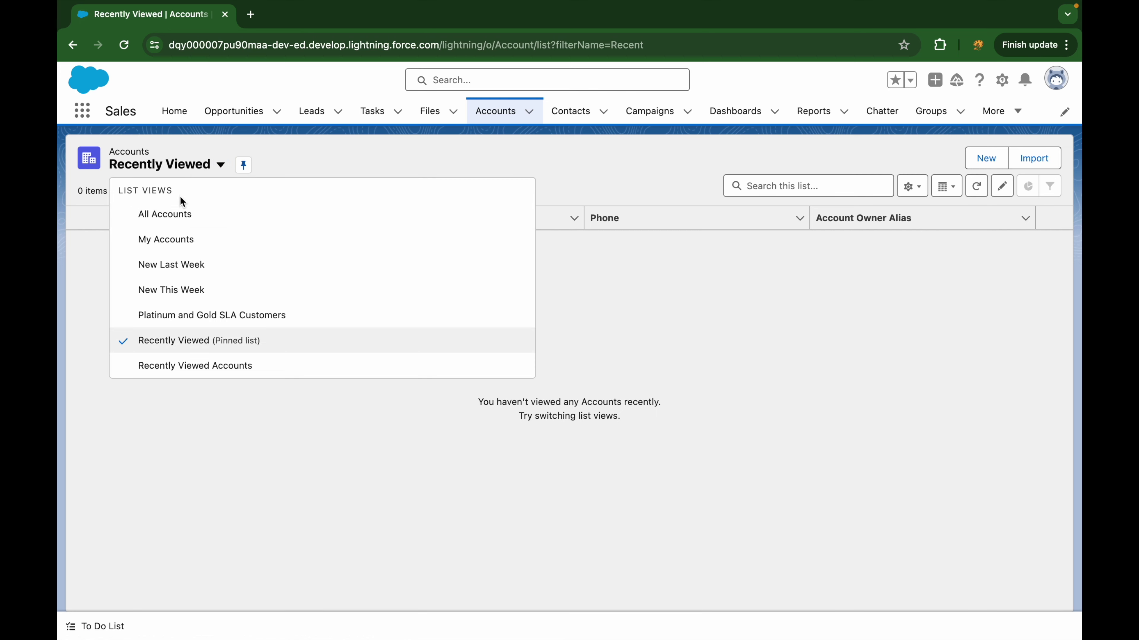
pyautogui.click(164, 215)
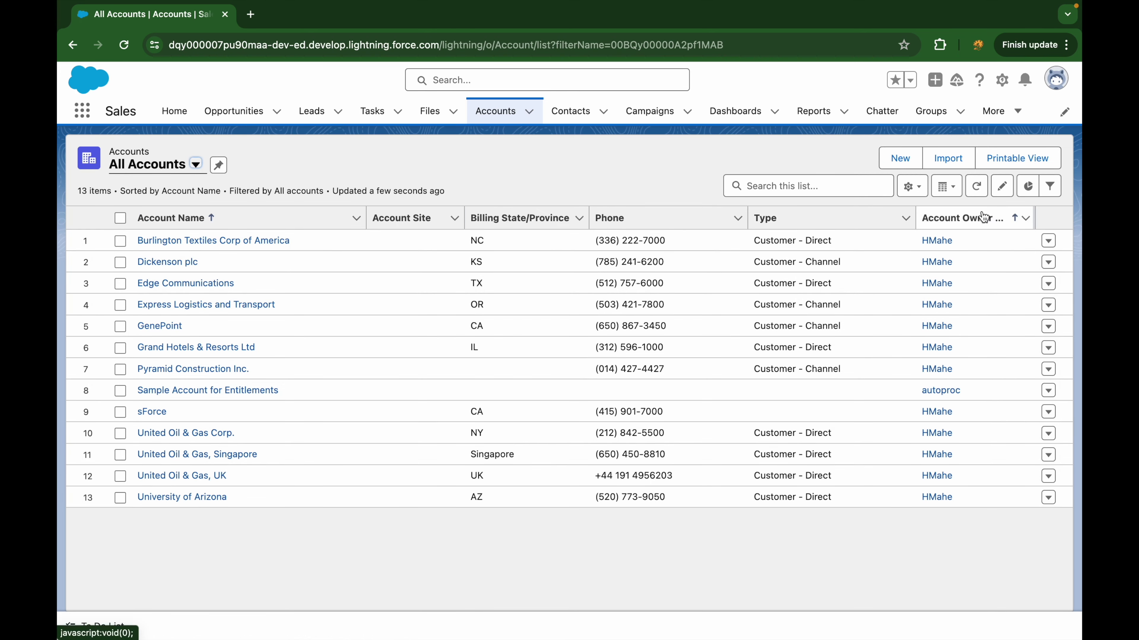
pyautogui.click(910, 186)
pyautogui.click(852, 245)
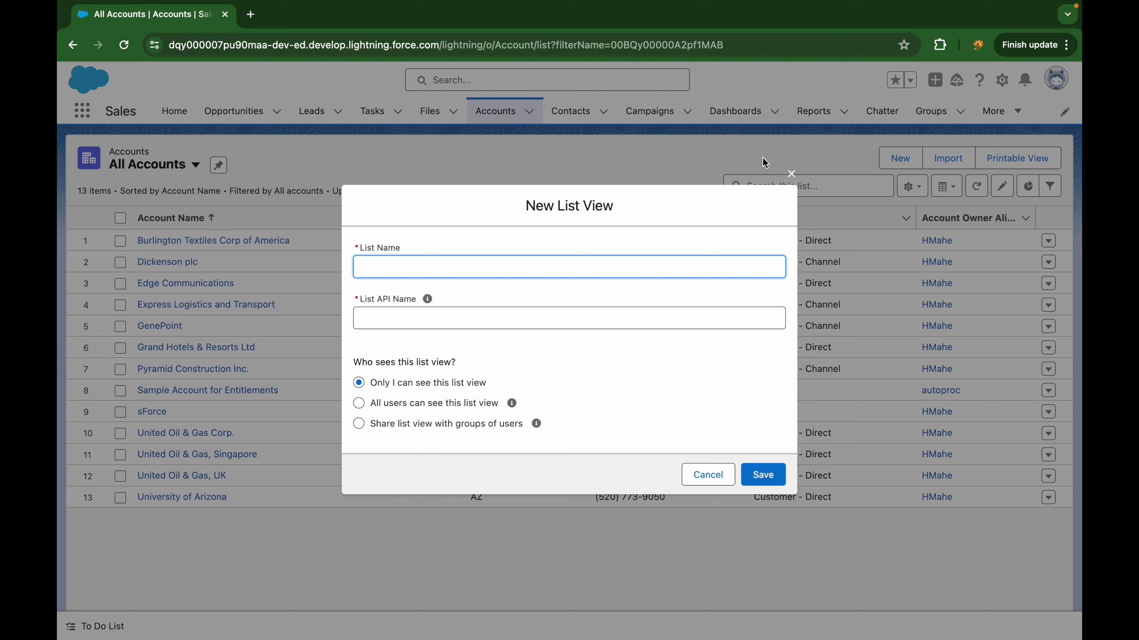
# - Name the new account list view 'Name it' and save it
pyautogui.click(570, 205)
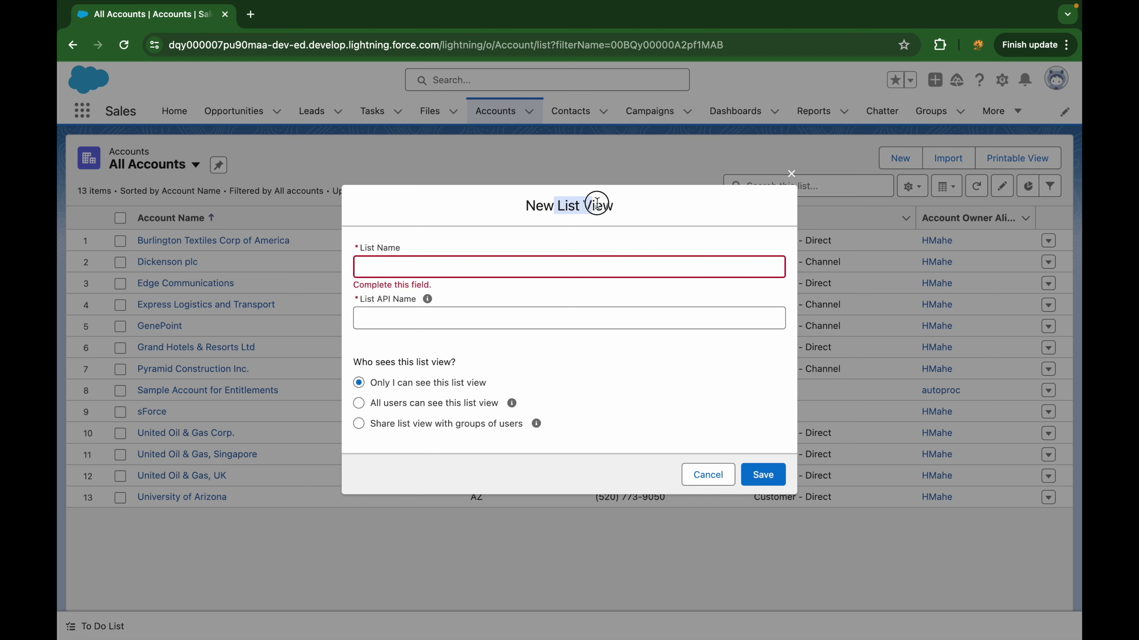
pyautogui.click(441, 264)
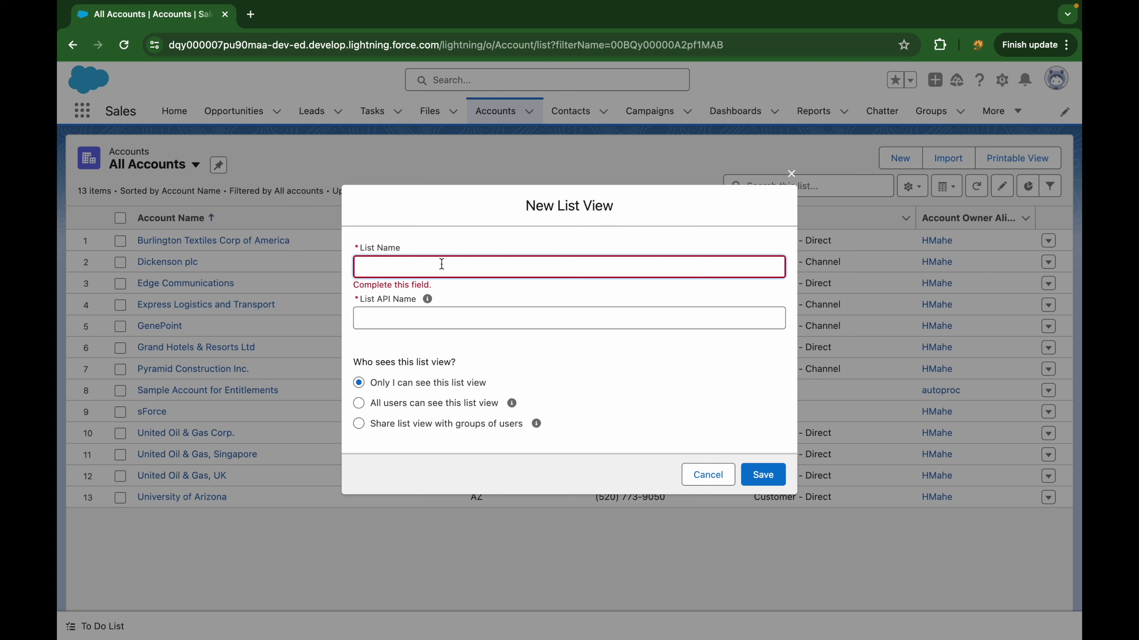
pyautogui.write('Name it')
pyautogui.press('Tab')
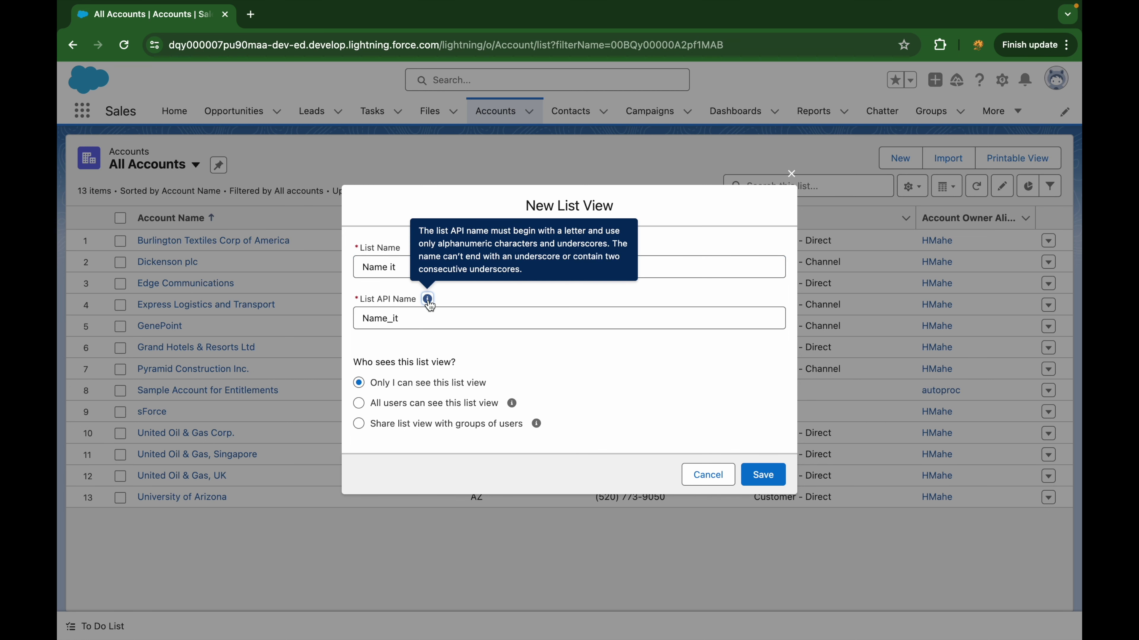
pyautogui.click(428, 316)
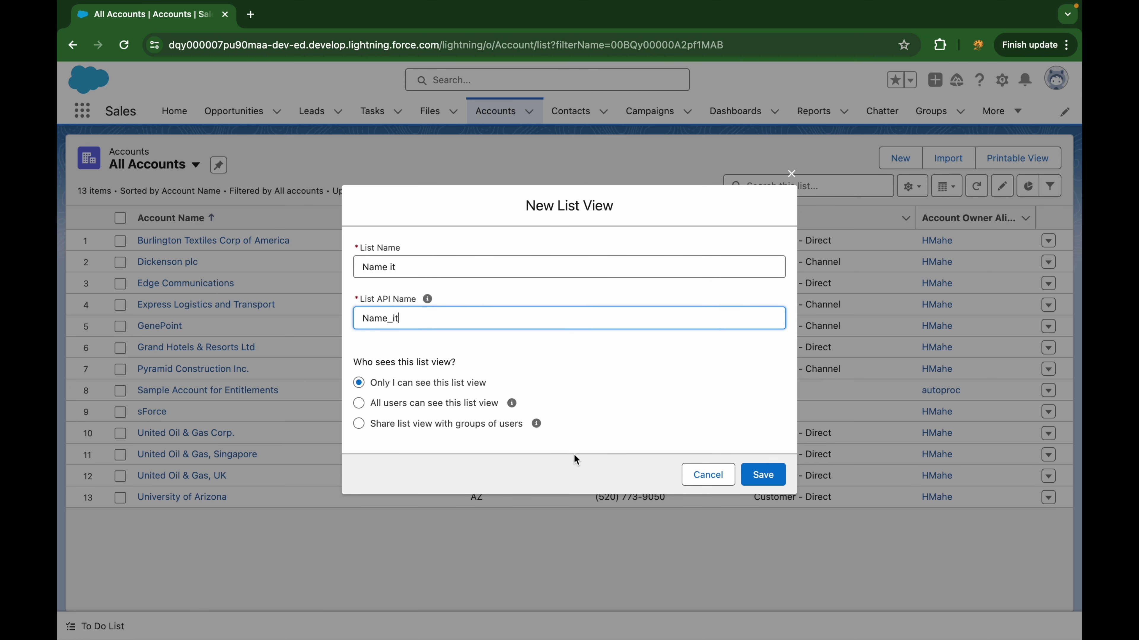
pyautogui.click(746, 475)
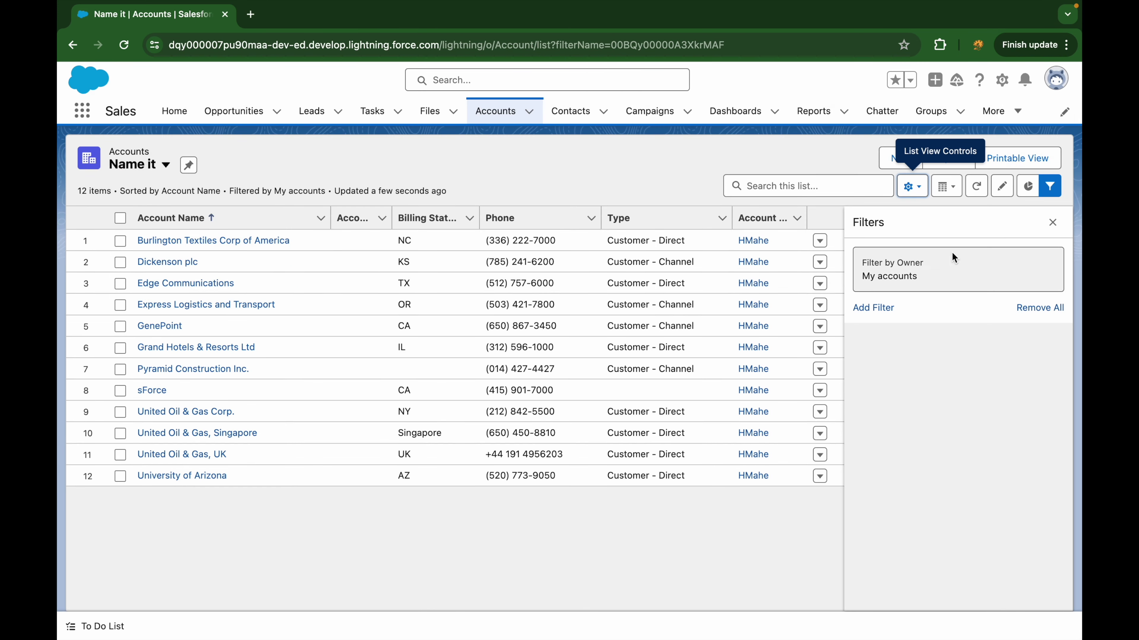
# - Keep the owner filter on My accounts and close the filters panel
pyautogui.click(934, 262)
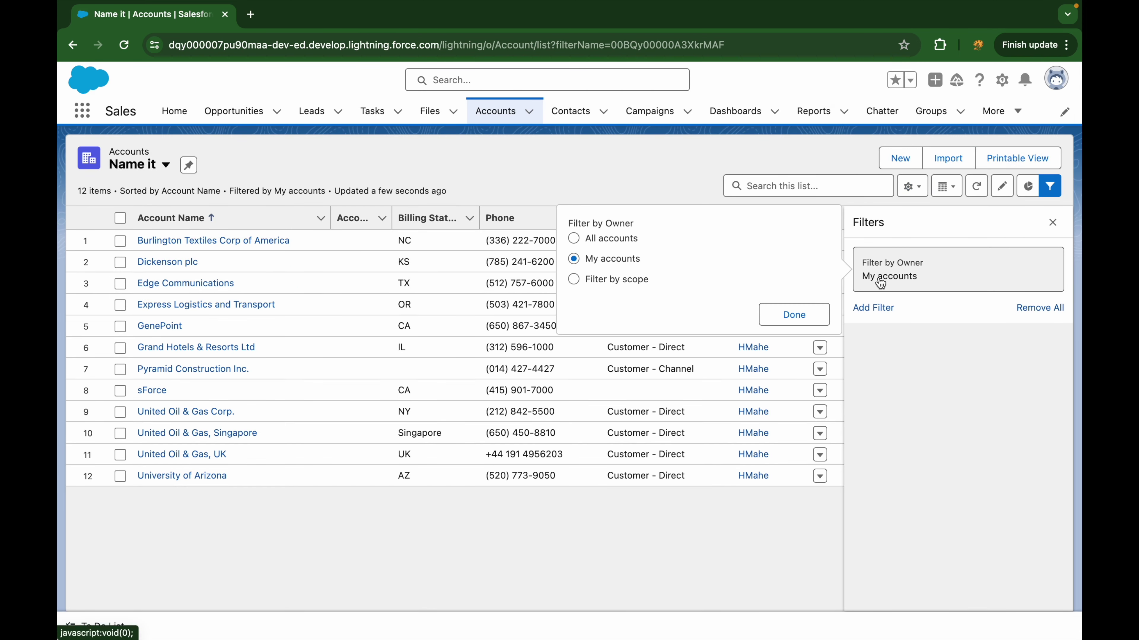
pyautogui.click(784, 313)
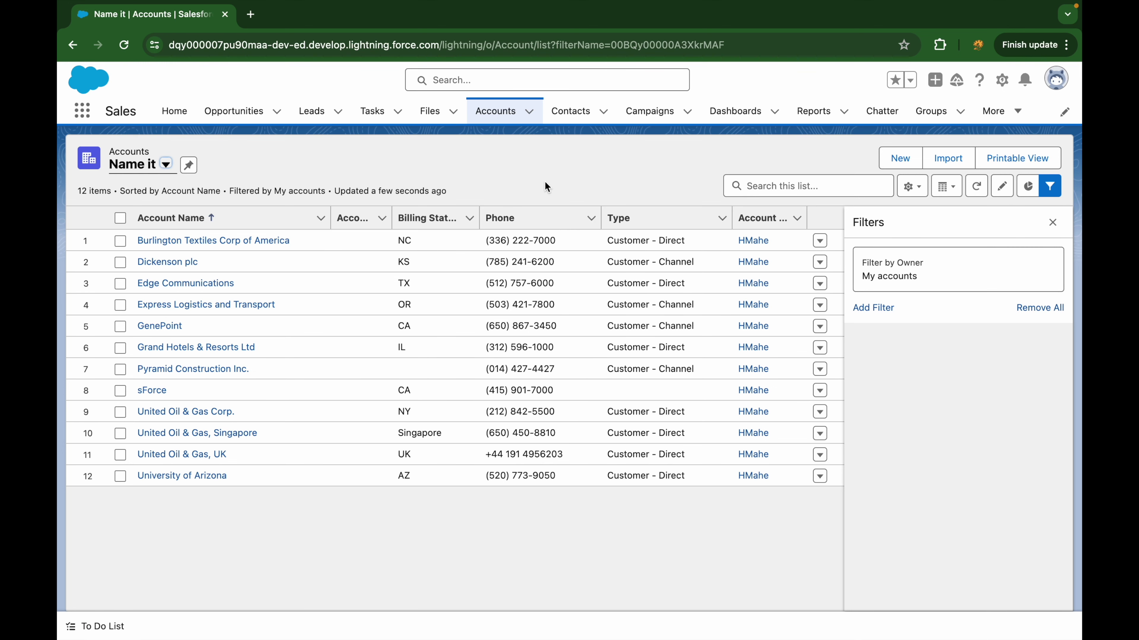
pyautogui.click(912, 186)
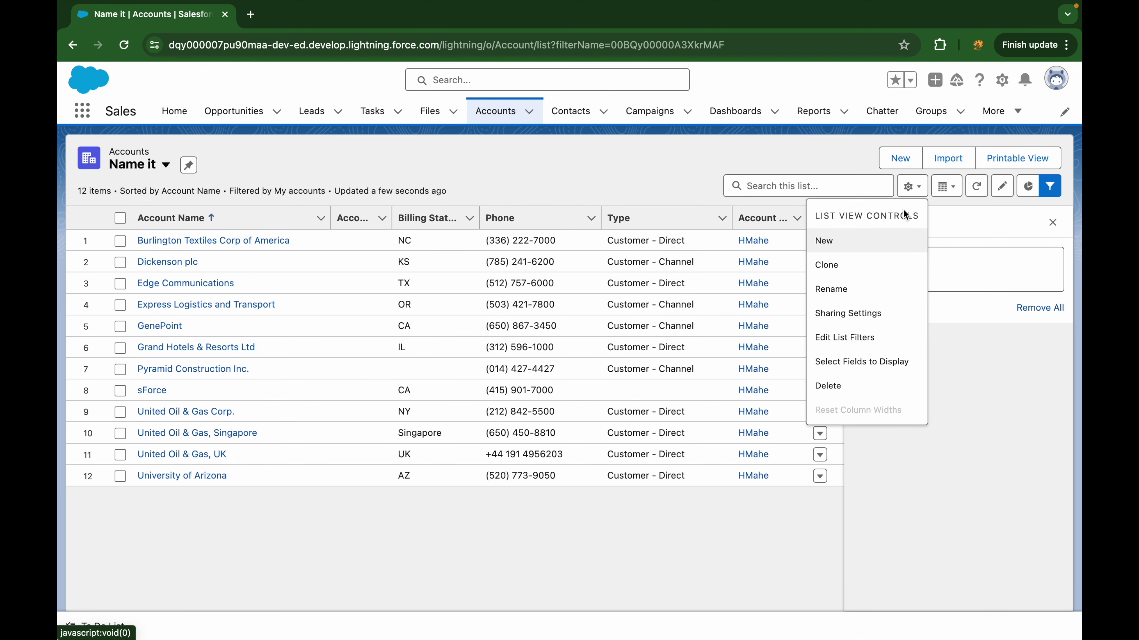
pyautogui.click(668, 181)
pyautogui.click(1049, 185)
# - Delete the 'Name it' list view, leaving the empty Recently Viewed accounts list
pyautogui.click(919, 191)
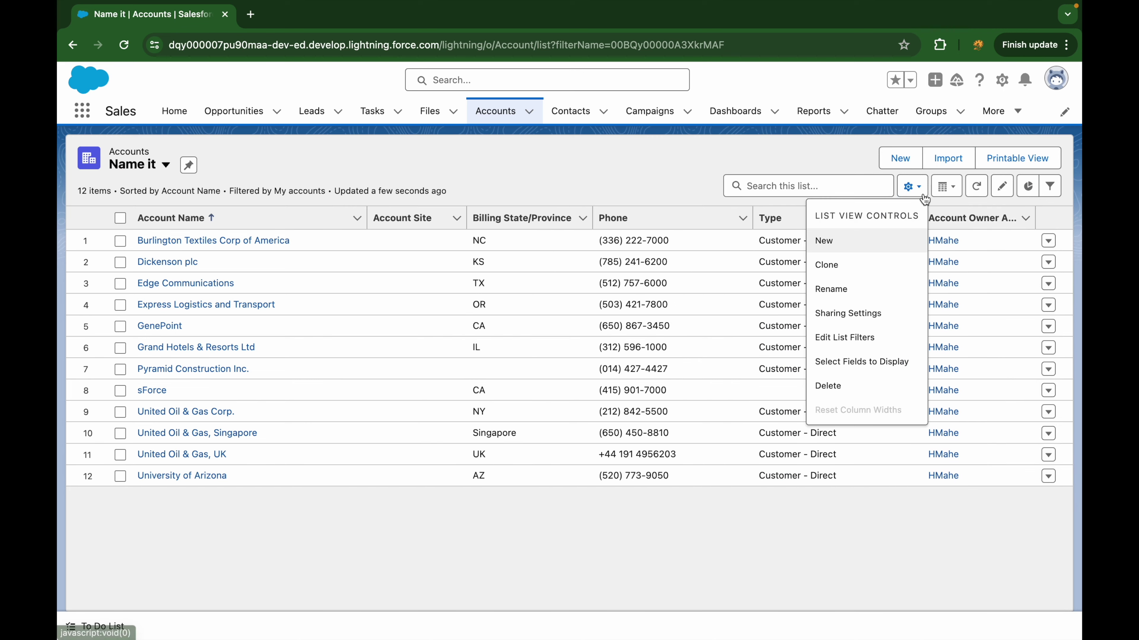
pyautogui.click(847, 386)
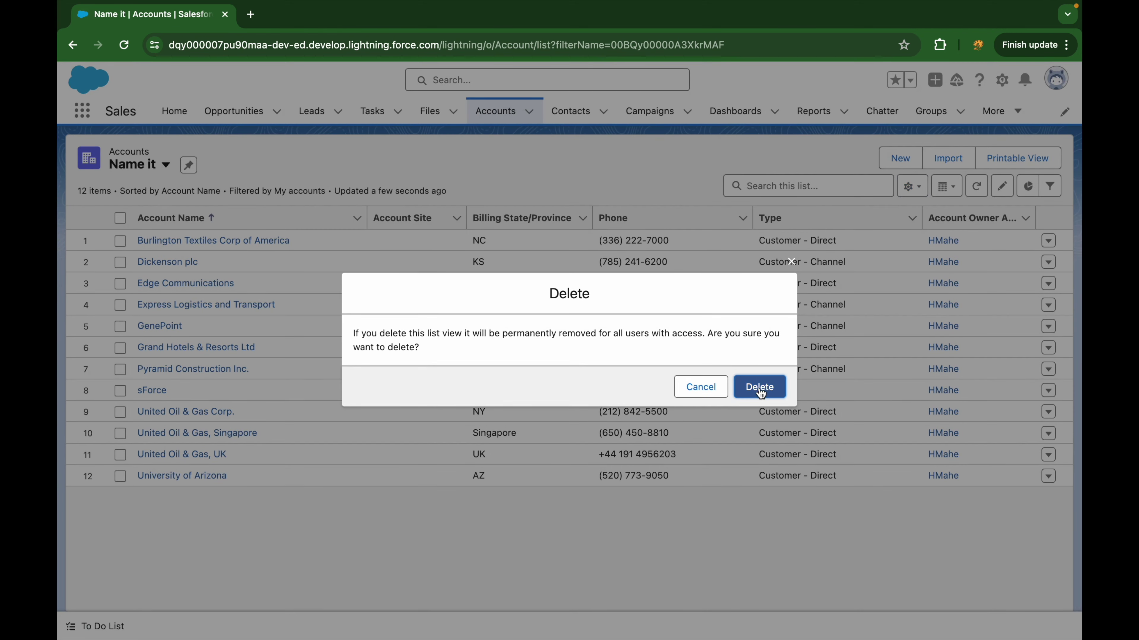
pyautogui.click(759, 386)
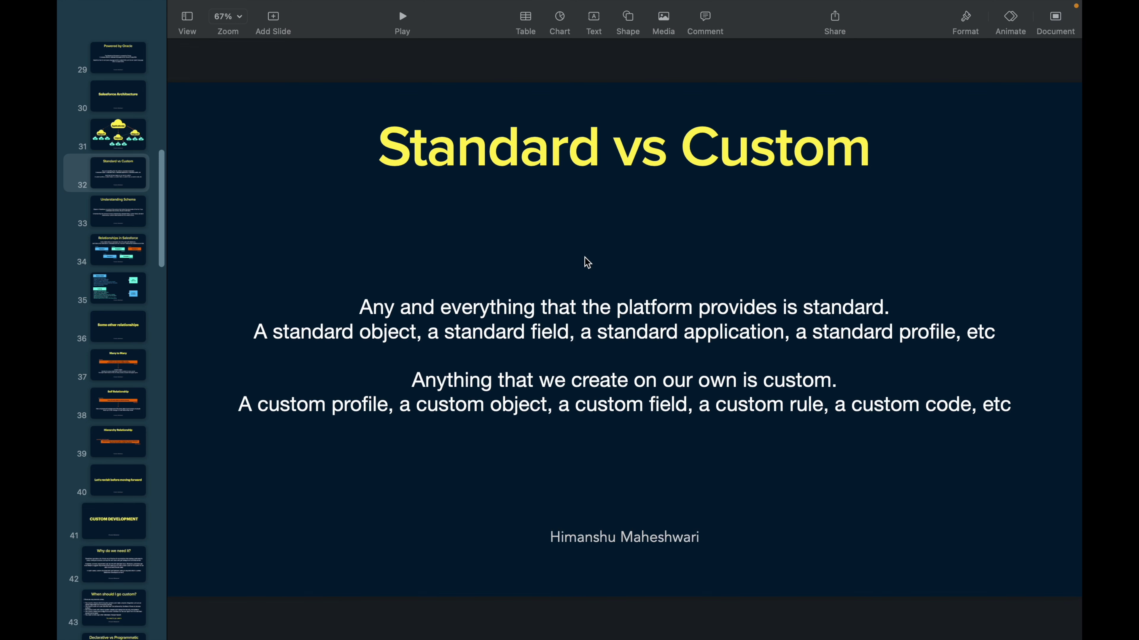
pyautogui.hotkey('ctrl', 'Right')
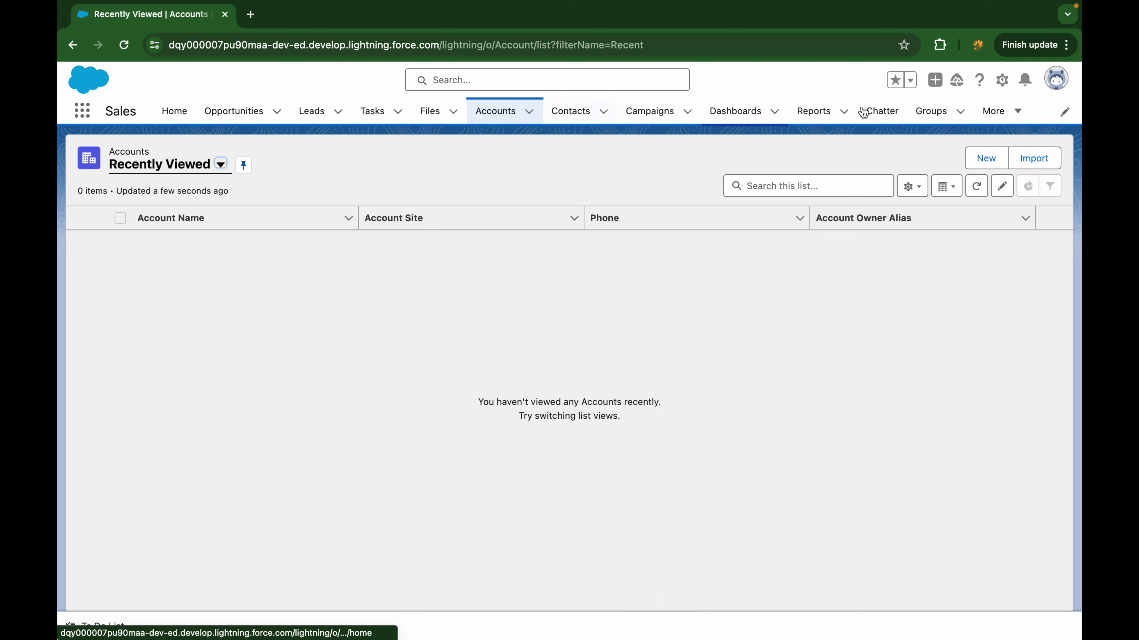
# - Open Setup in a new tab and go to the Object Manager list, starting with Account
pyautogui.click(1001, 80)
pyautogui.click(962, 129)
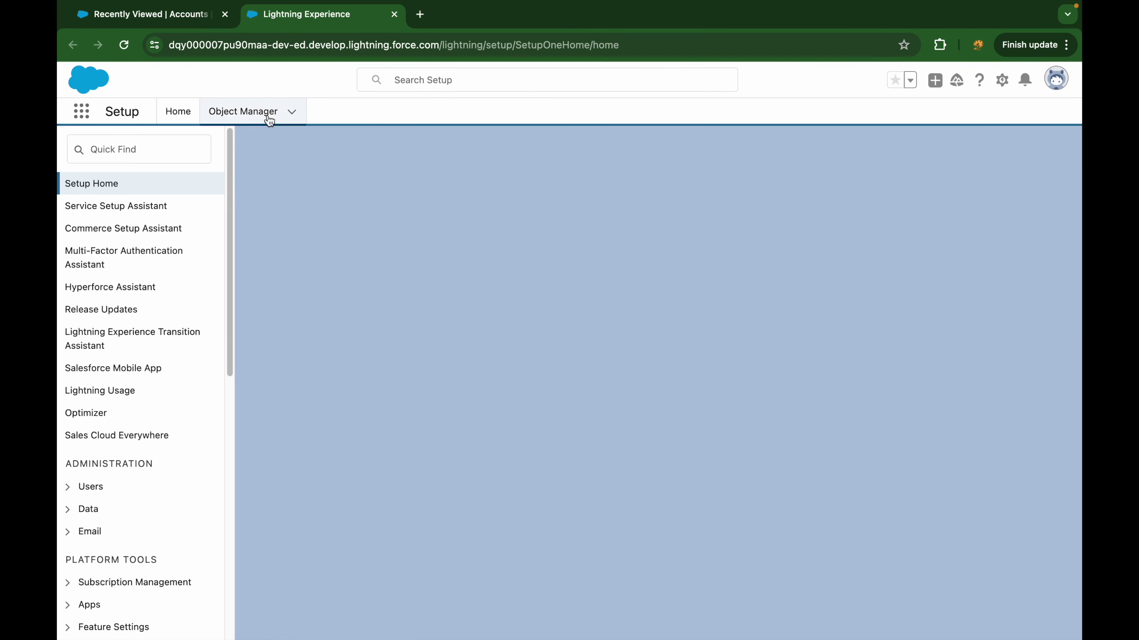
pyautogui.click(269, 120)
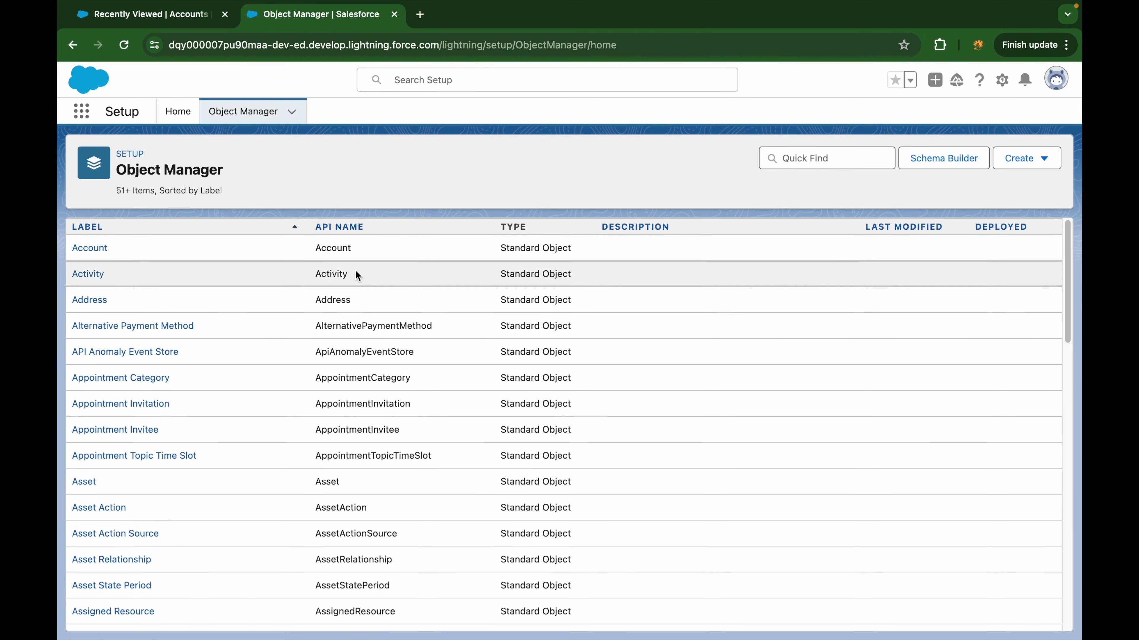
pyautogui.scroll(-1, 368, 555)
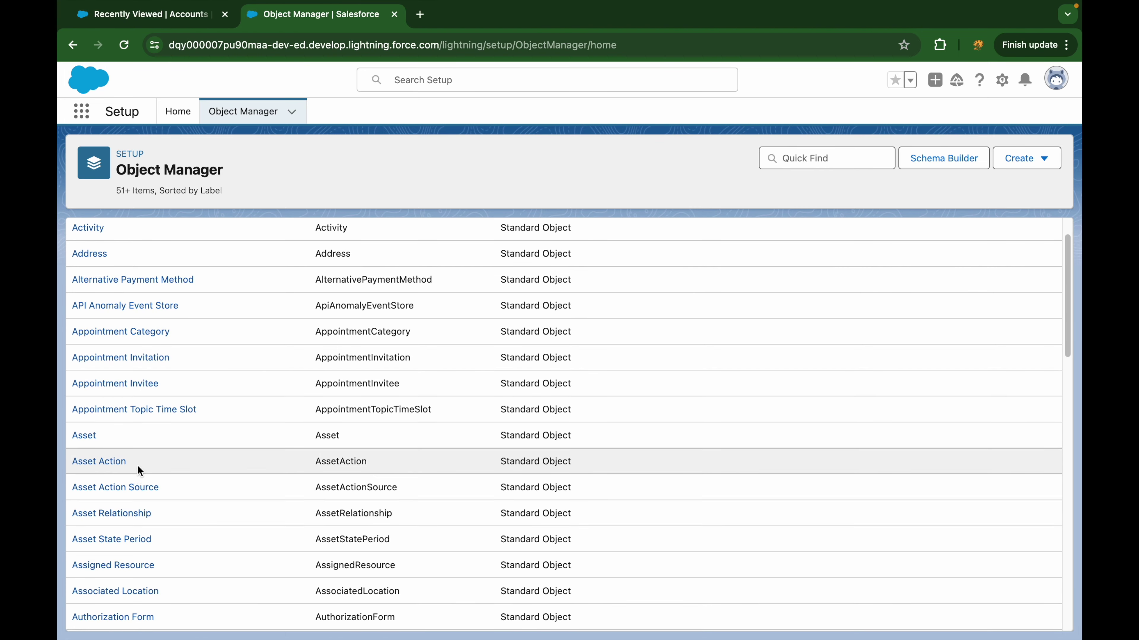
pyautogui.scroll(-5, 422, 581)
pyautogui.scroll(-15, 427, 578)
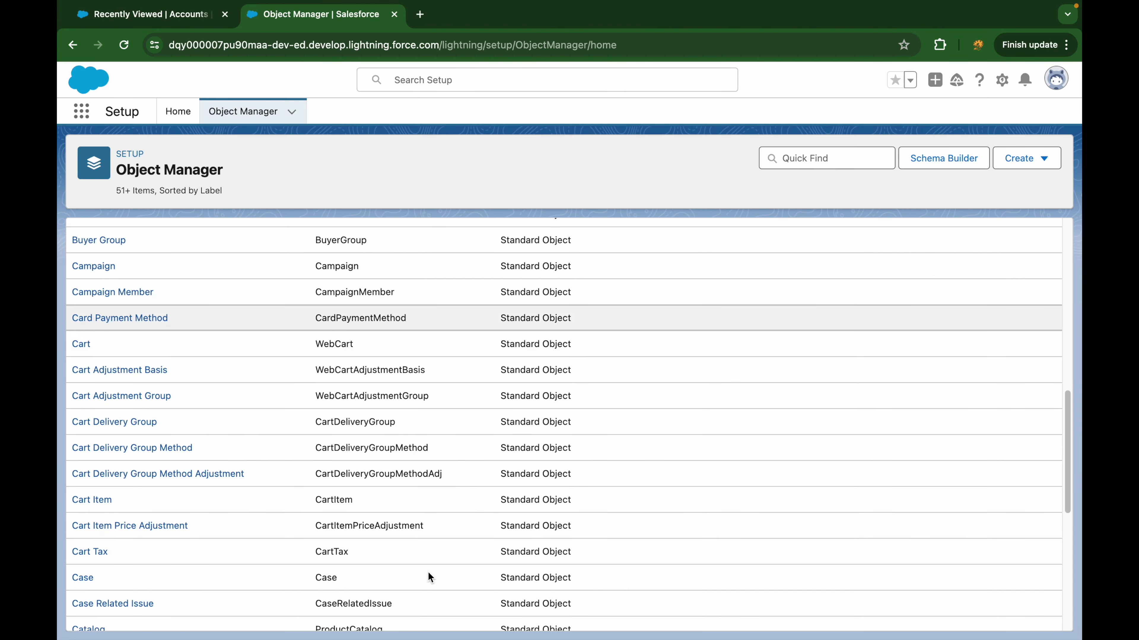
pyautogui.scroll(-15, 427, 568)
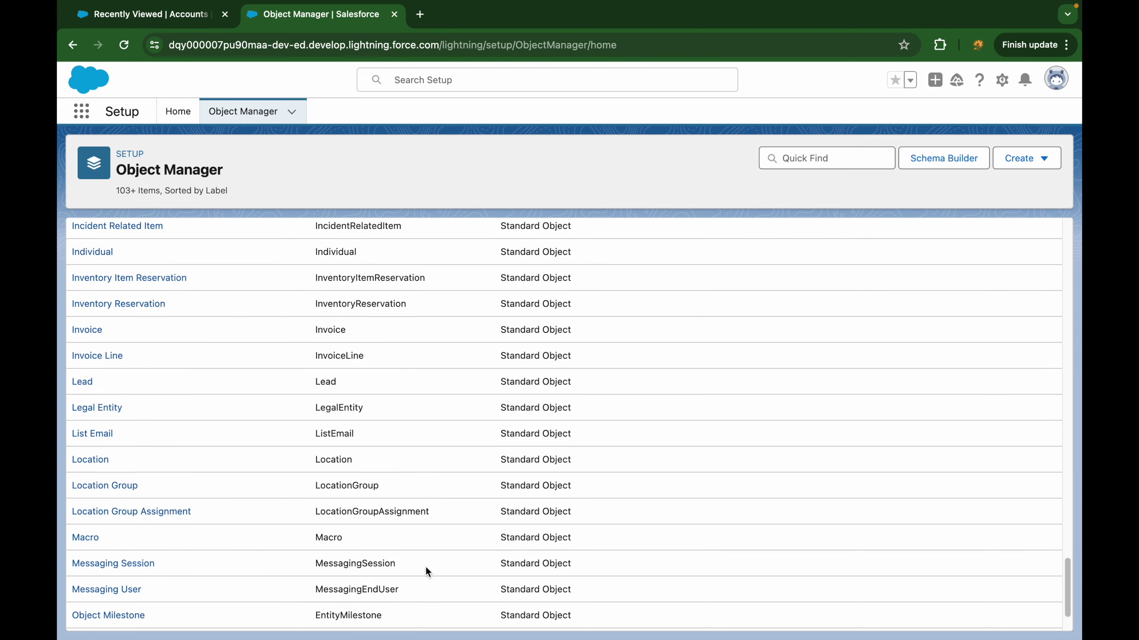
pyautogui.moveTo(401, 501); pyautogui.dragTo(308, 499)
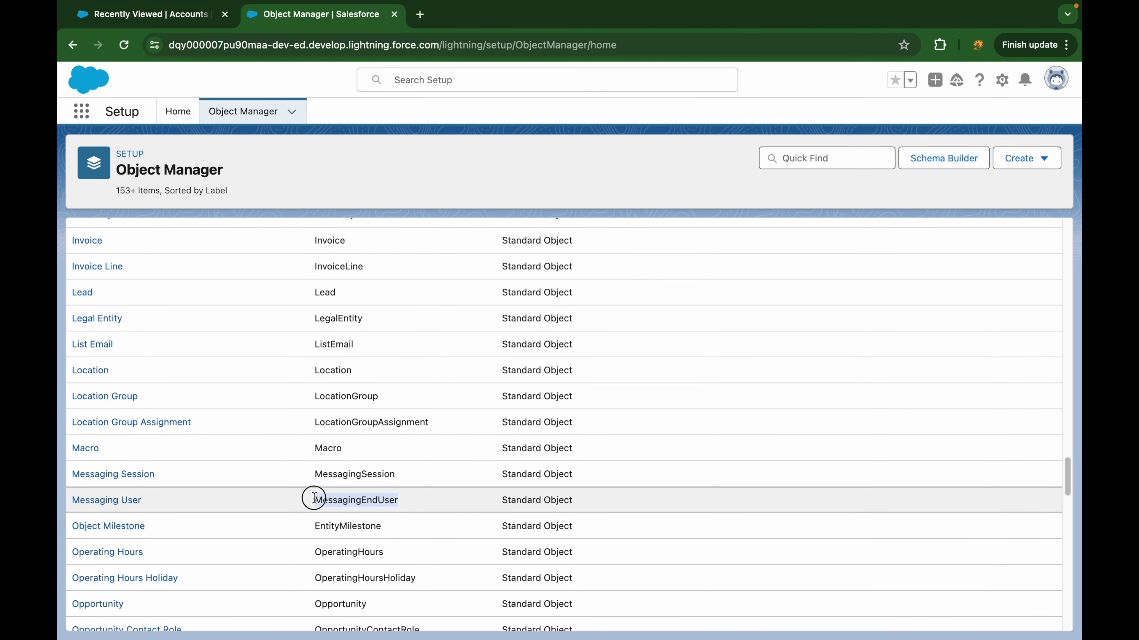
pyautogui.moveTo(402, 476); pyautogui.dragTo(307, 472)
pyautogui.moveTo(381, 526); pyautogui.dragTo(308, 526)
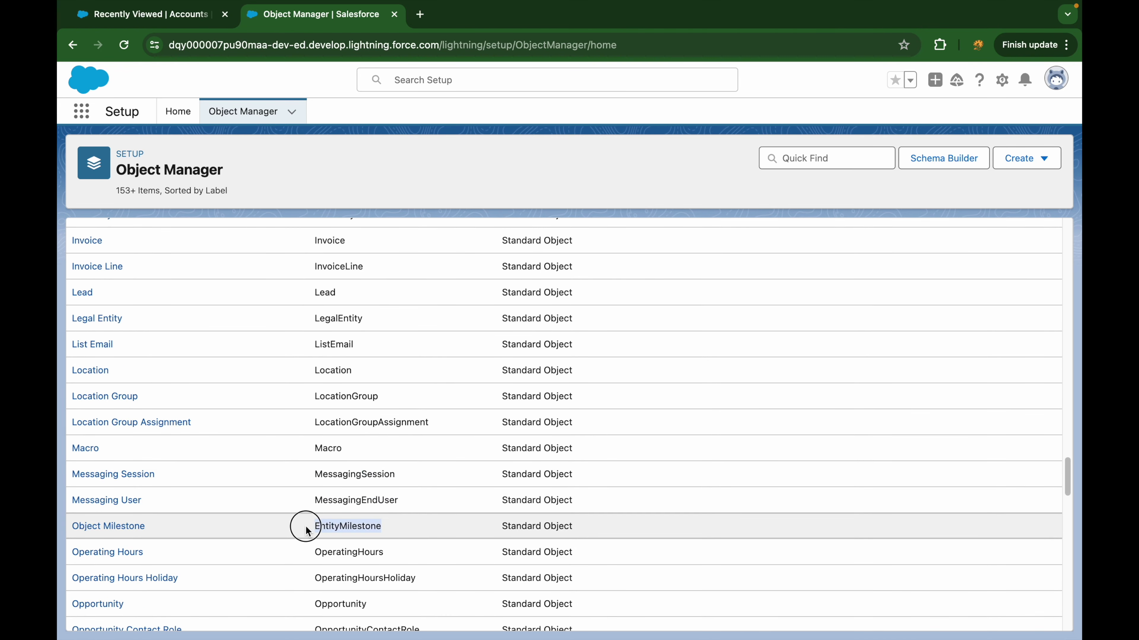
pyautogui.scroll(-15, 373, 551)
pyautogui.scroll(-15, 371, 556)
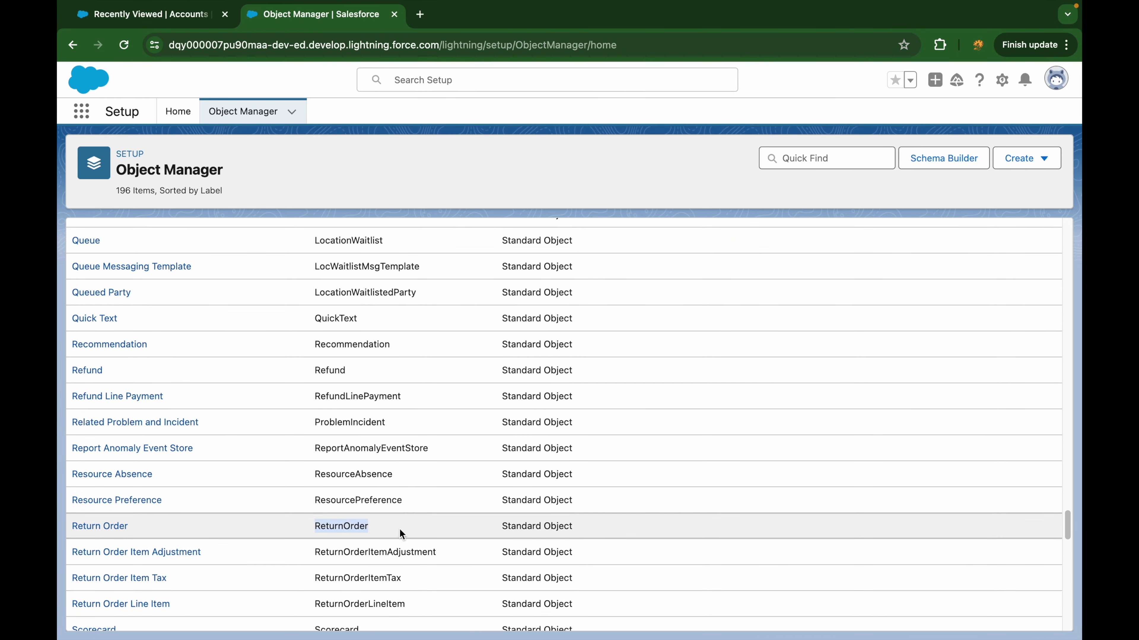
pyautogui.scroll(-10, 399, 531)
pyautogui.scroll(-10, 397, 531)
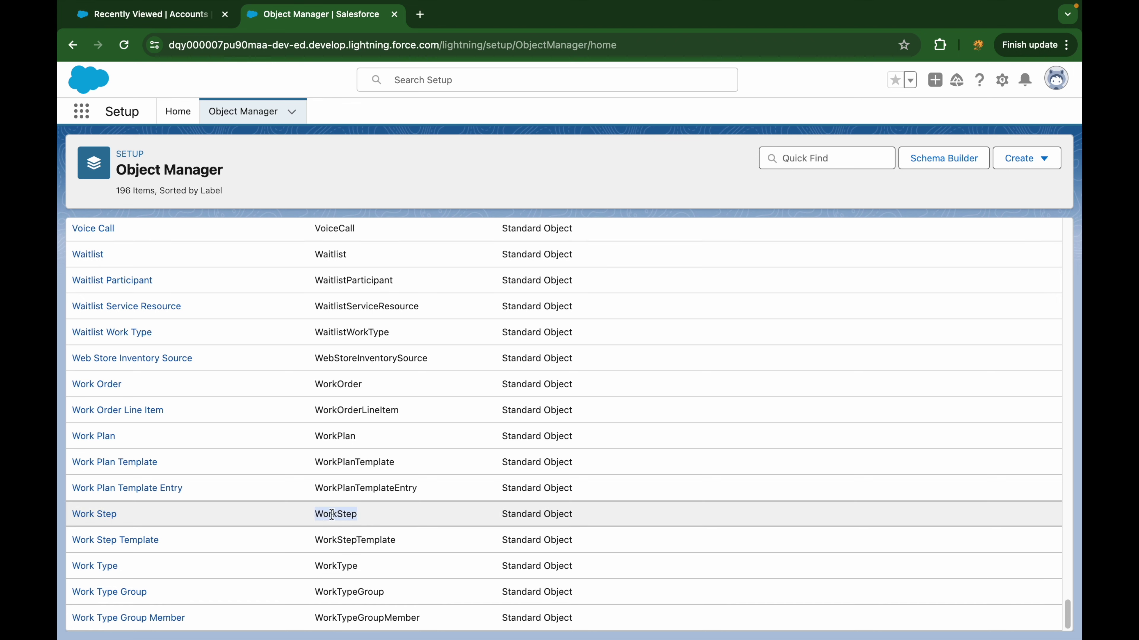
# - Create a custom object labelled 'My Personal Object', plural 'My Personal Objects', and save it
pyautogui.click(1019, 165)
pyautogui.click(959, 197)
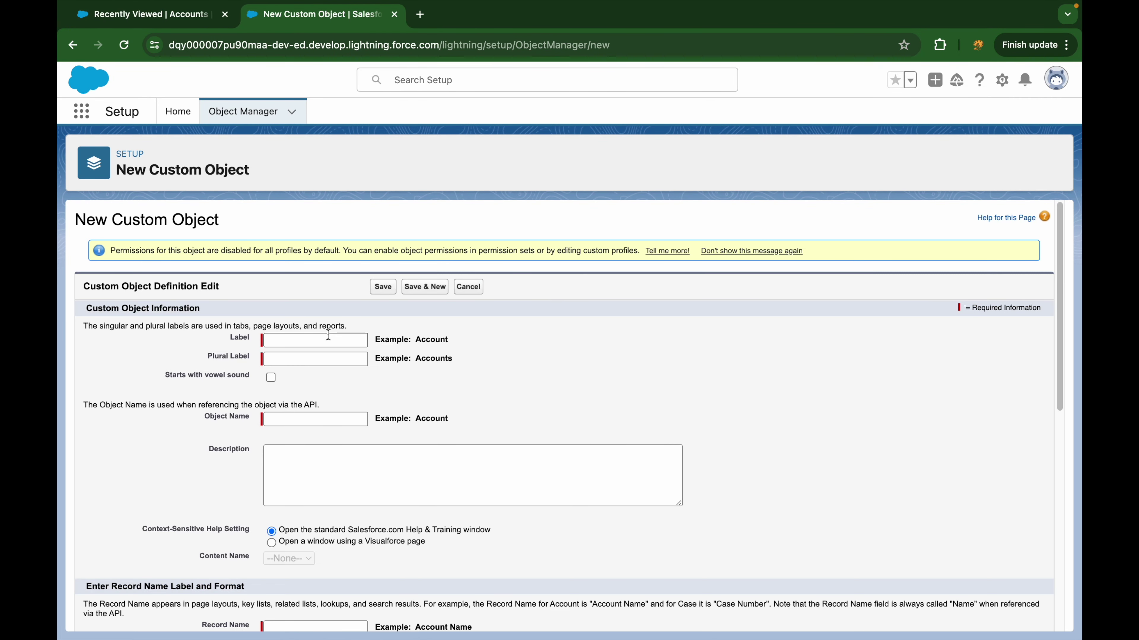
pyautogui.click(319, 337)
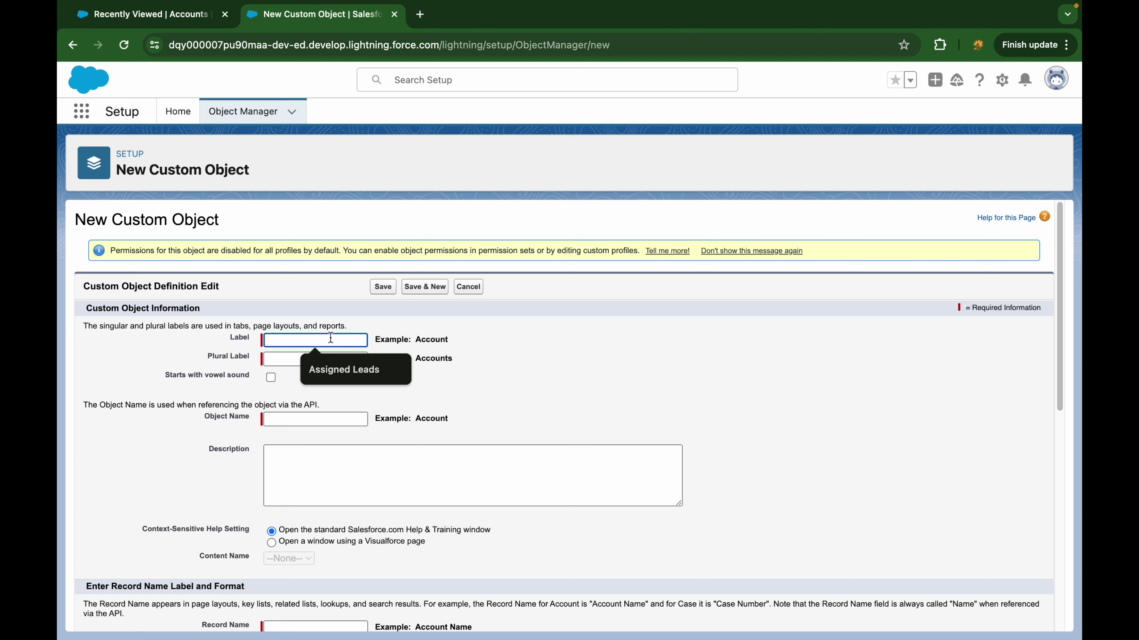
pyautogui.write('My Perso')
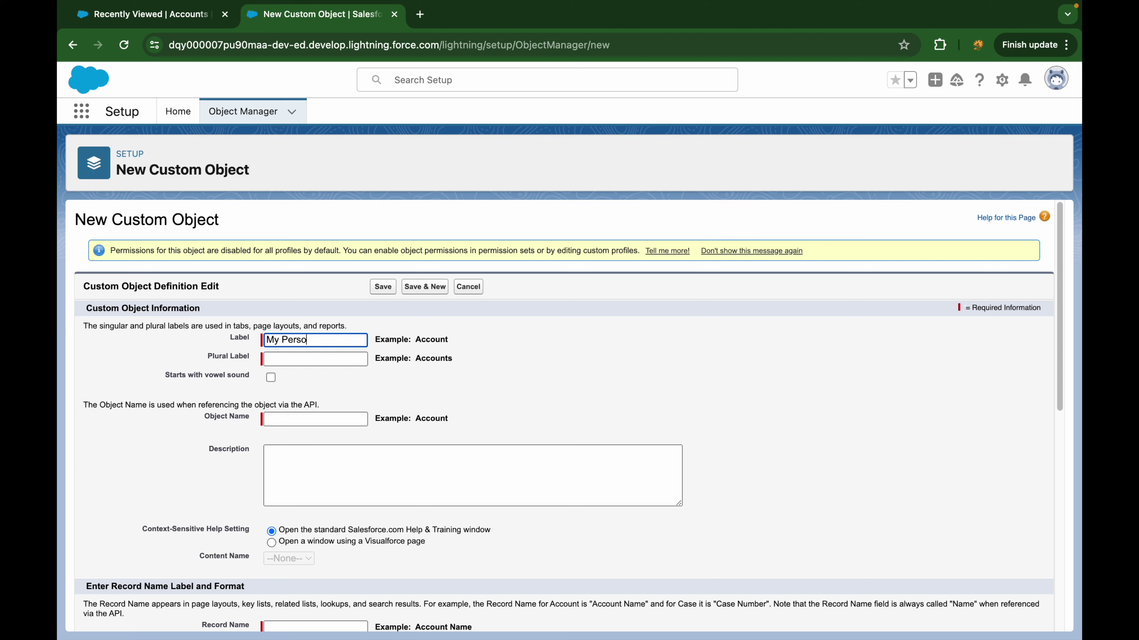
pyautogui.write('nal Object')
pyautogui.press('Tab')
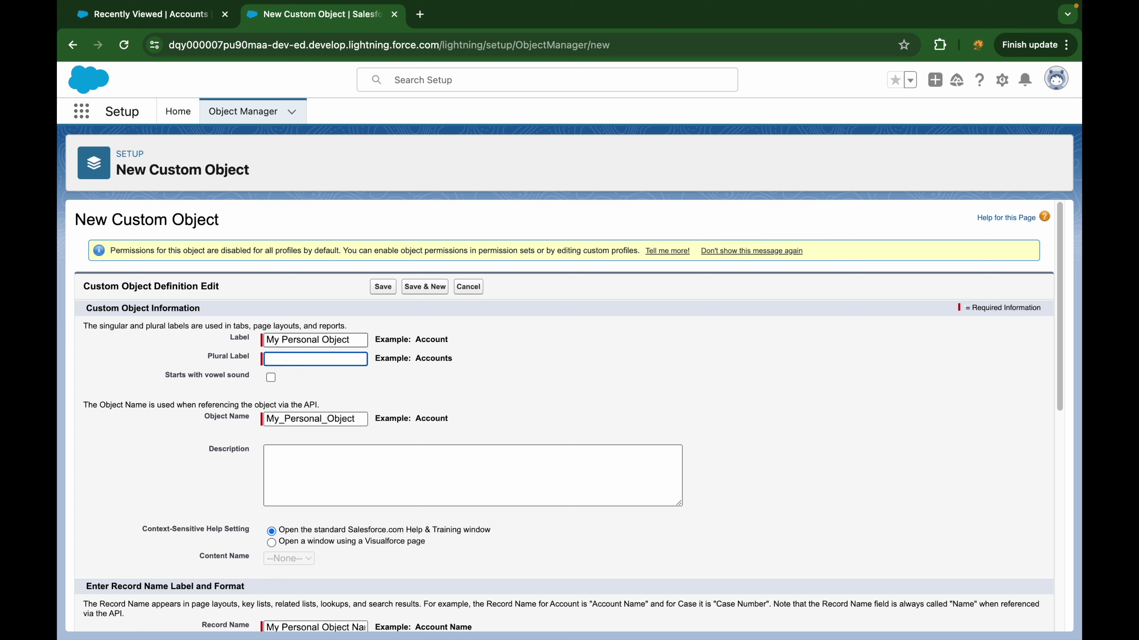
pyautogui.write('My Personal Objects')
pyautogui.press('Tab')
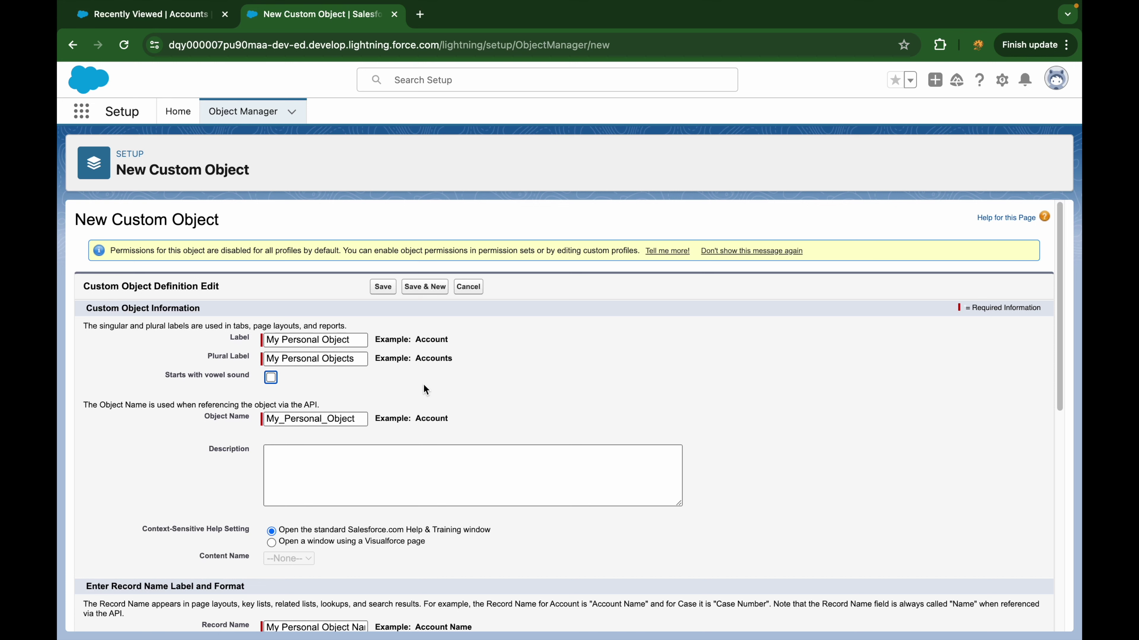
pyautogui.click(423, 387)
pyautogui.scroll(-2, 425, 390)
pyautogui.scroll(-8, 427, 447)
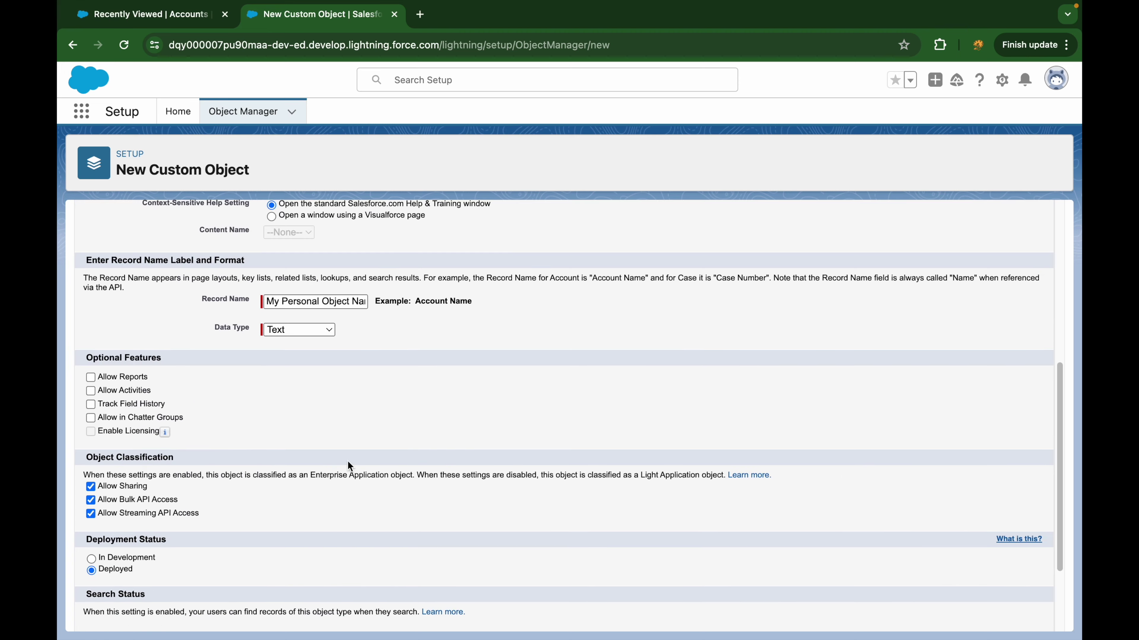
pyautogui.click(392, 612)
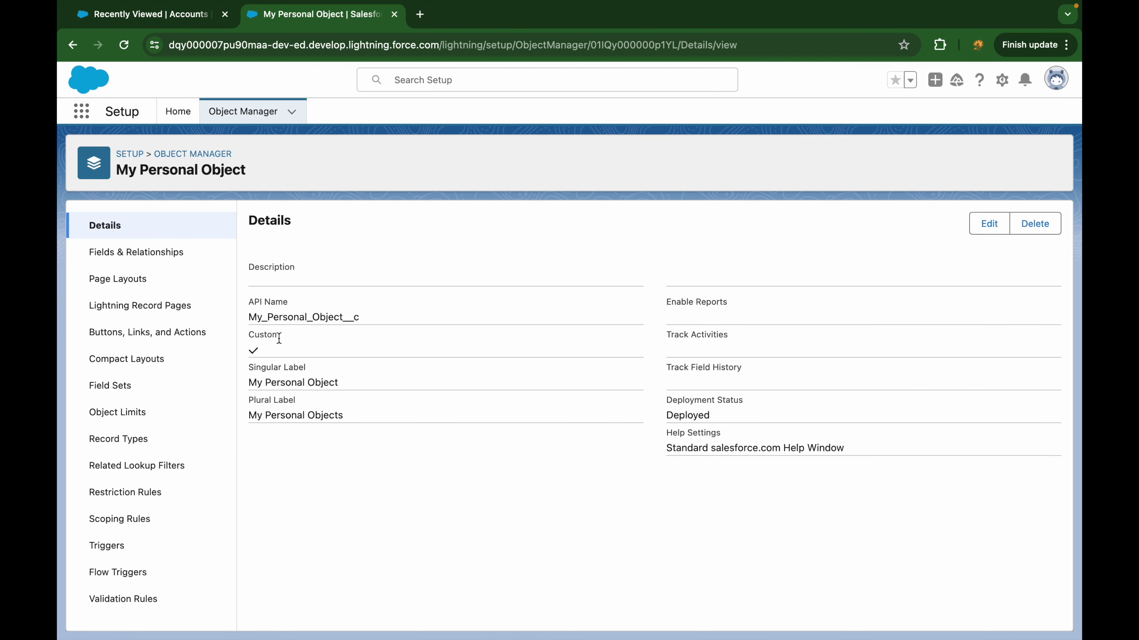
# - Highlight the object's Custom status, then back in Object Manager highlight Account's API name
pyautogui.moveTo(282, 335); pyautogui.dragTo(242, 346)
pyautogui.click(254, 349)
pyautogui.click(242, 113)
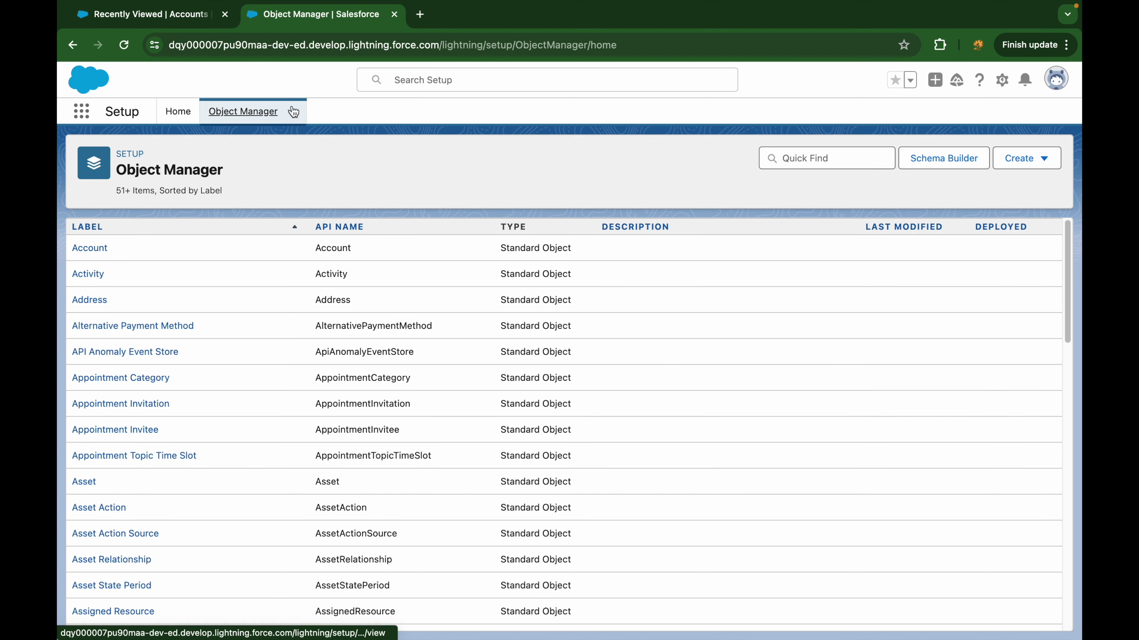
pyautogui.moveTo(351, 247); pyautogui.dragTo(313, 247)
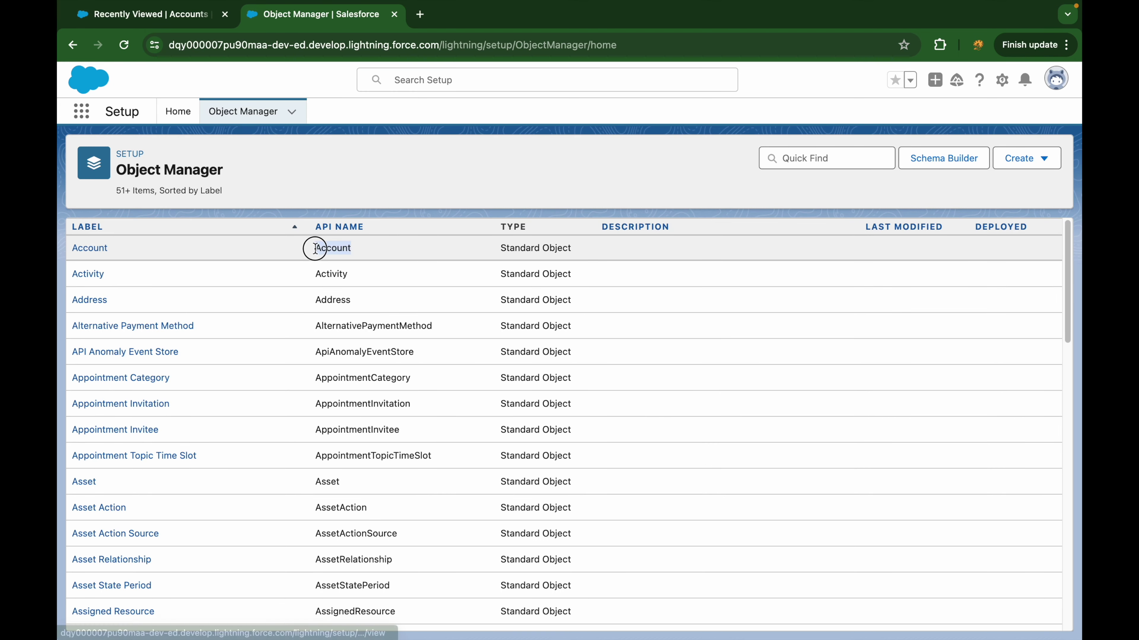
pyautogui.click(801, 158)
# - Filter objects by 'Personal' and highlight My Personal Object's API name and Custom Object type
pyautogui.write('Personal')
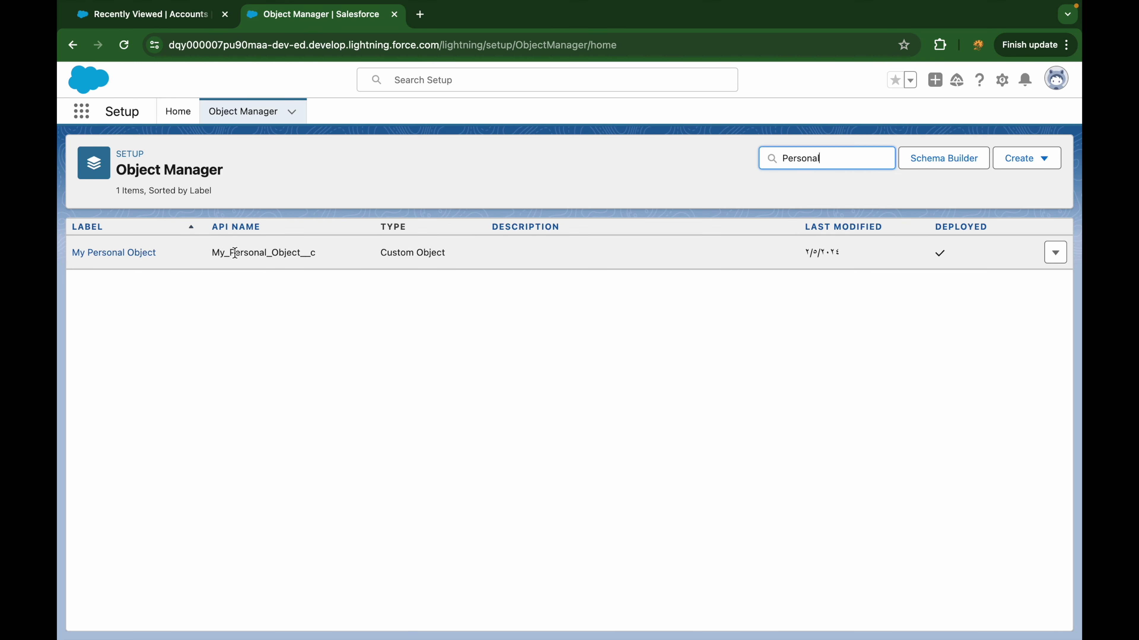
pyautogui.moveTo(235, 254); pyautogui.dragTo(220, 253)
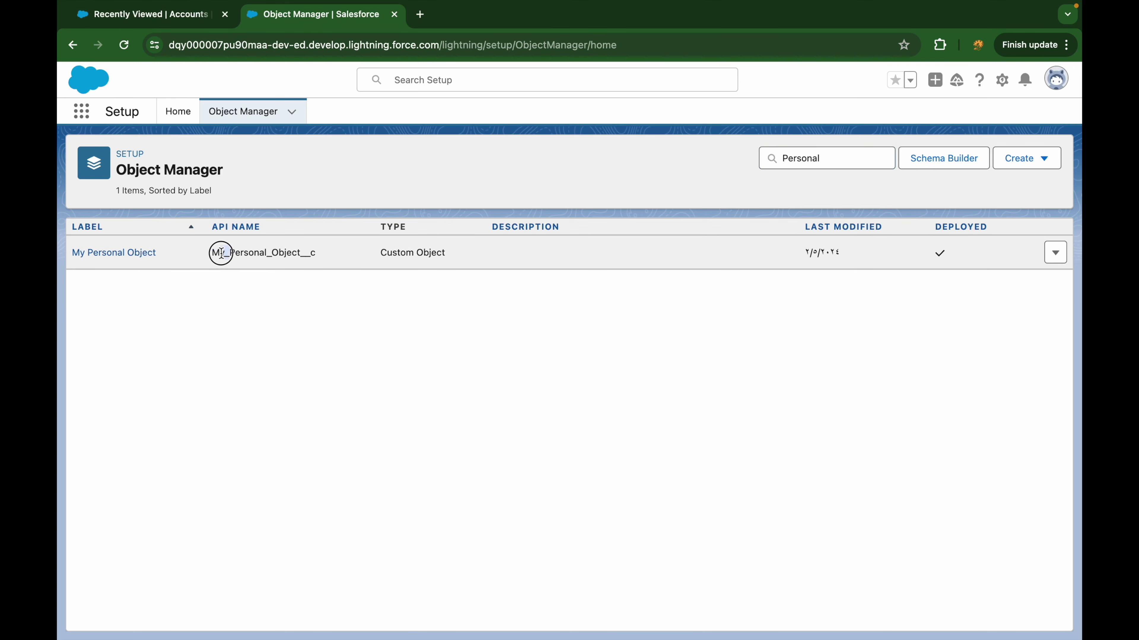
pyautogui.click(303, 255)
pyautogui.moveTo(444, 250); pyautogui.dragTo(363, 252)
pyautogui.click(405, 322)
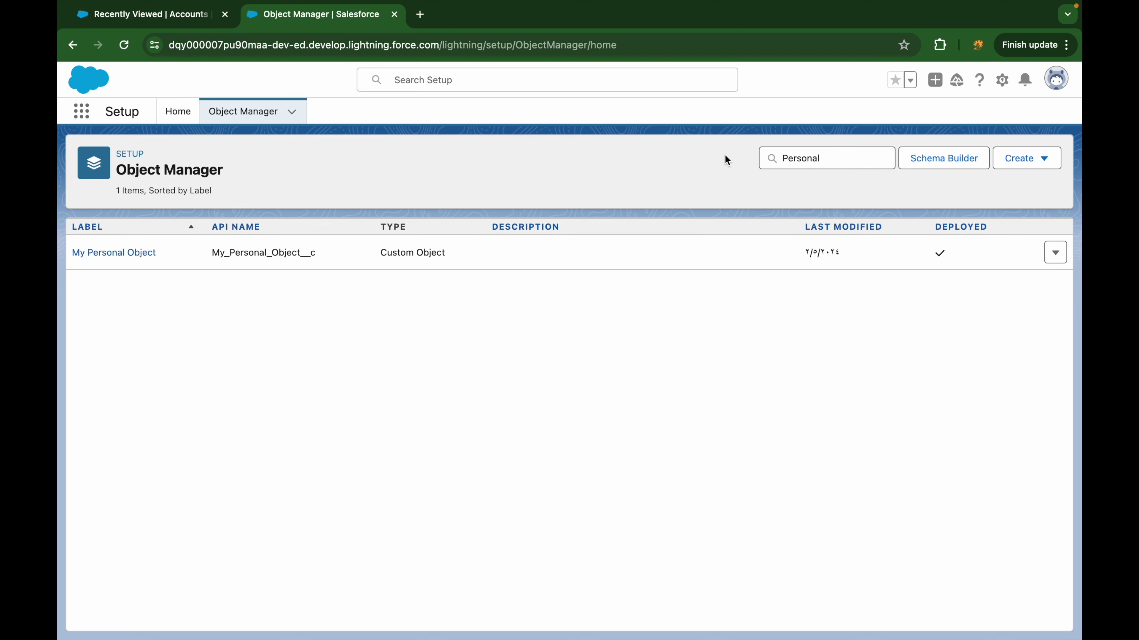
# - Clear the Quick Find search and return to the Standard vs Custom Keynote slide
pyautogui.doubleClick(783, 158)
pyautogui.press('BackSpace')
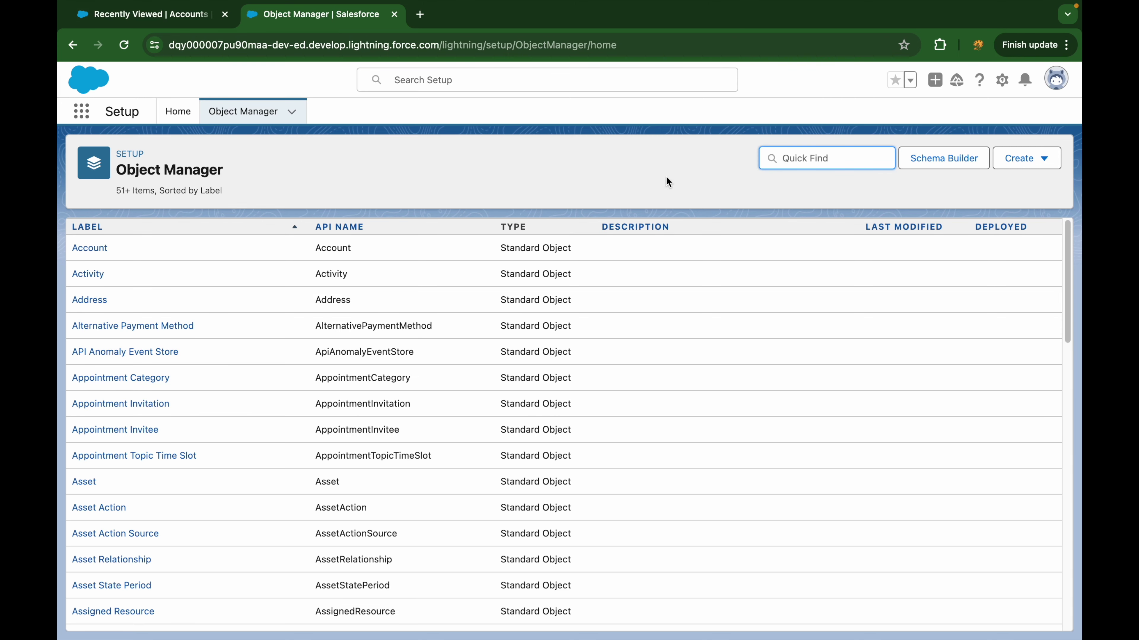
pyautogui.click(425, 188)
pyautogui.hotkey('ctrl', 'Left')
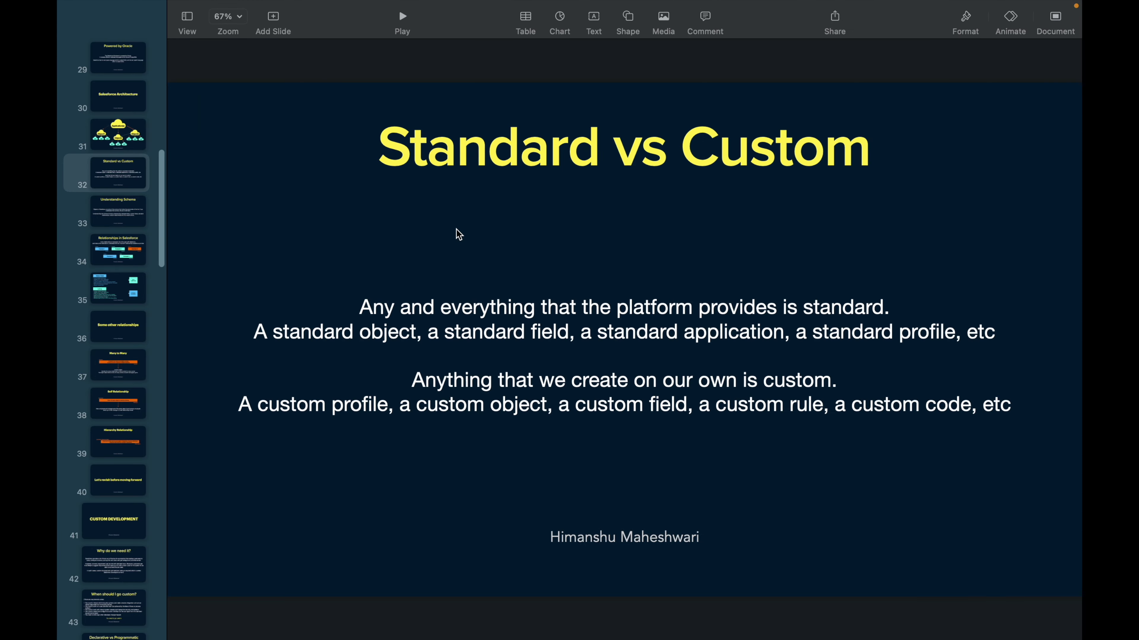